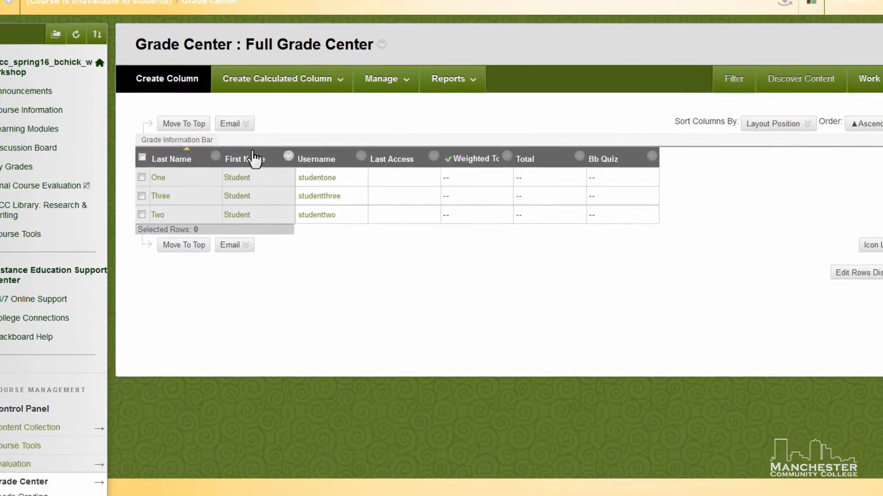
# Start a grade column named Final Exam with Percentage as its primary display
pyautogui.click(175, 84)
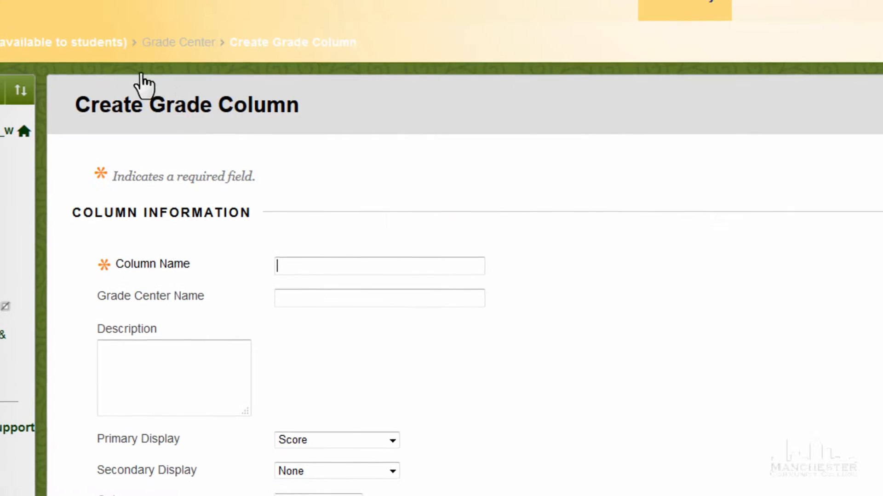
pyautogui.write('Fin')
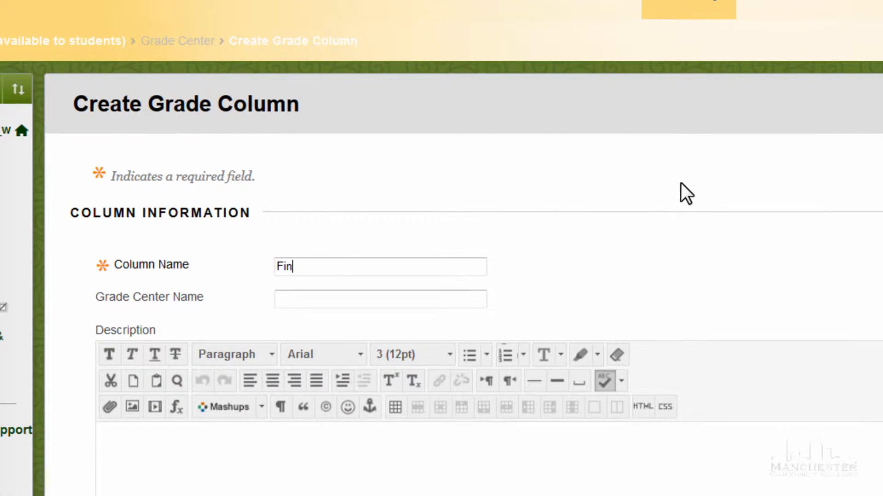
pyautogui.write('al Exam')
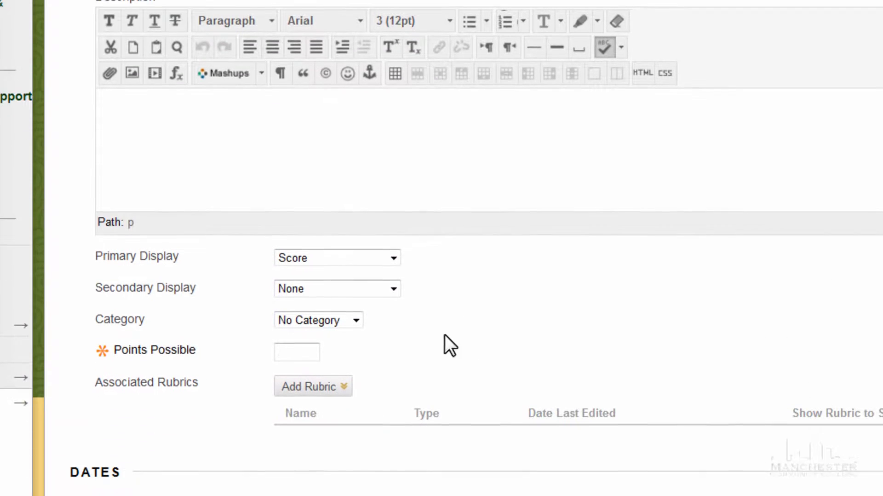
pyautogui.click(393, 257)
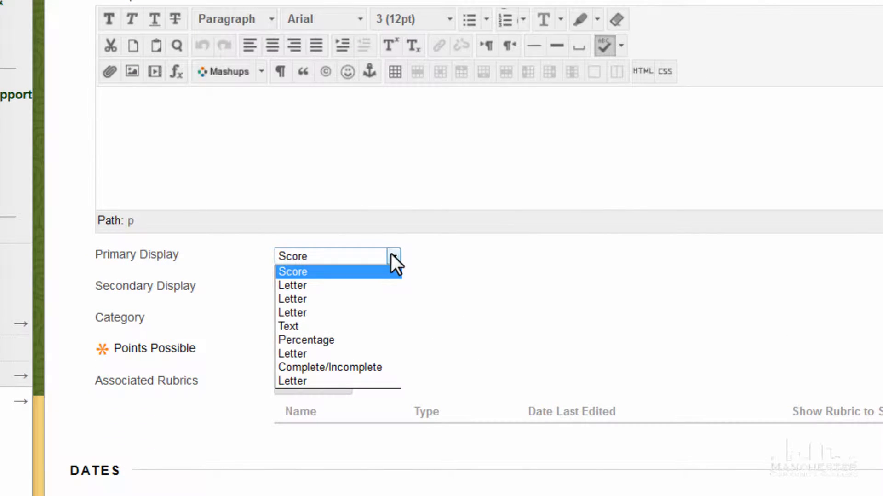
pyautogui.click(354, 340)
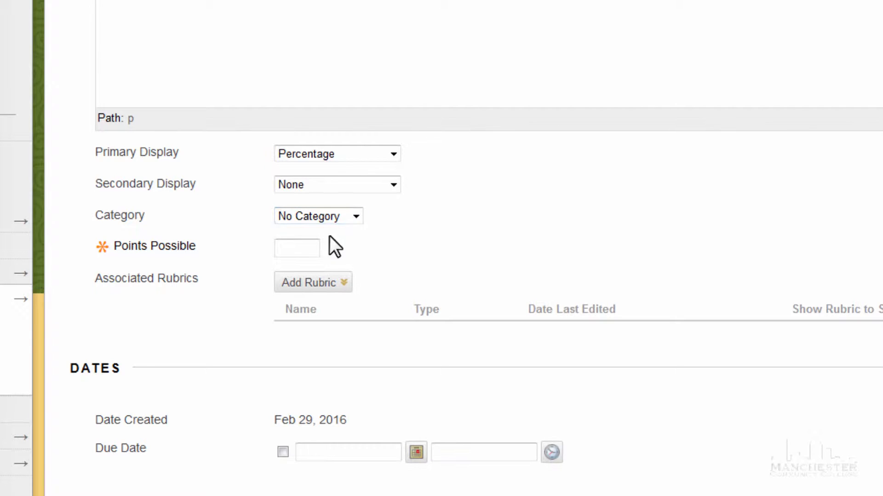
# Set the Final Exam column's points possible to 100 and submit the column
pyautogui.click(287, 249)
pyautogui.write('100')
pyautogui.click(813, 460)
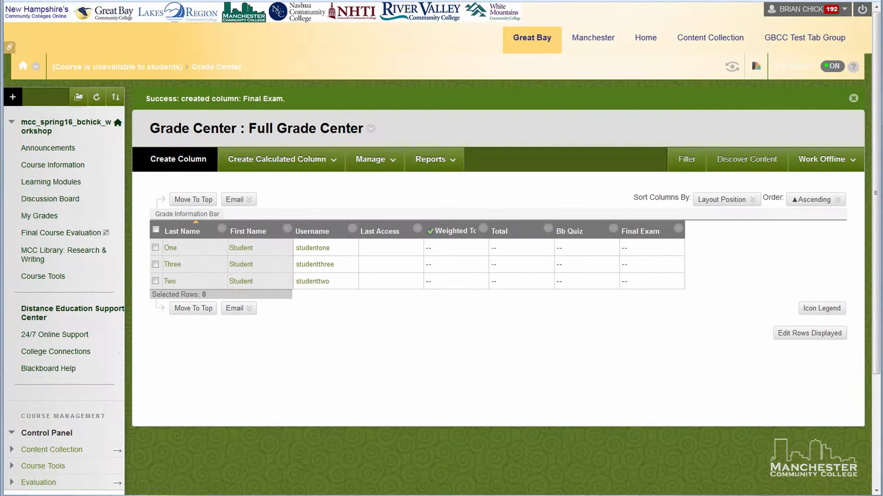
# Start another grade column named Projects with Percentage as its primary display
pyautogui.click(178, 162)
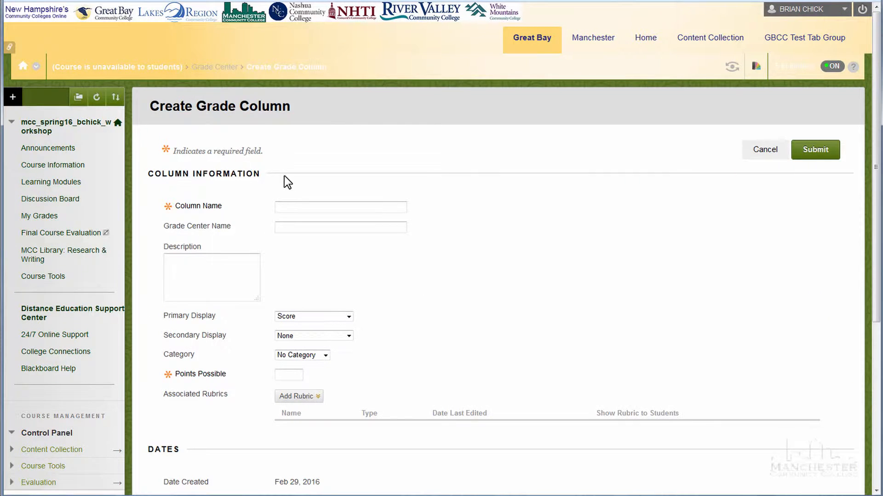
pyautogui.write('Projects')
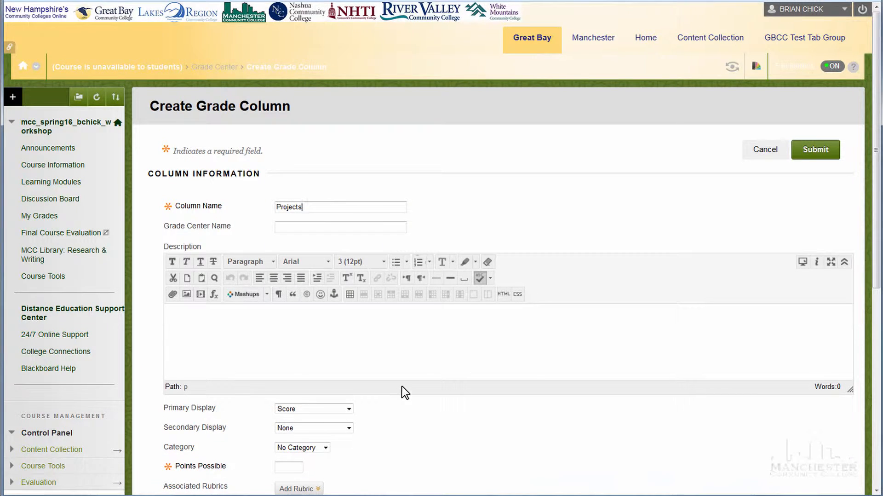
pyautogui.scroll(-4, 404, 390)
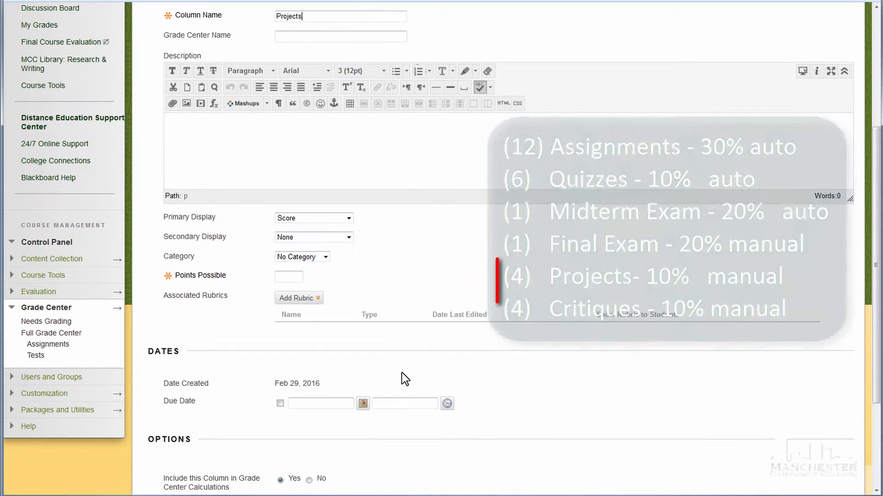
pyautogui.click(348, 218)
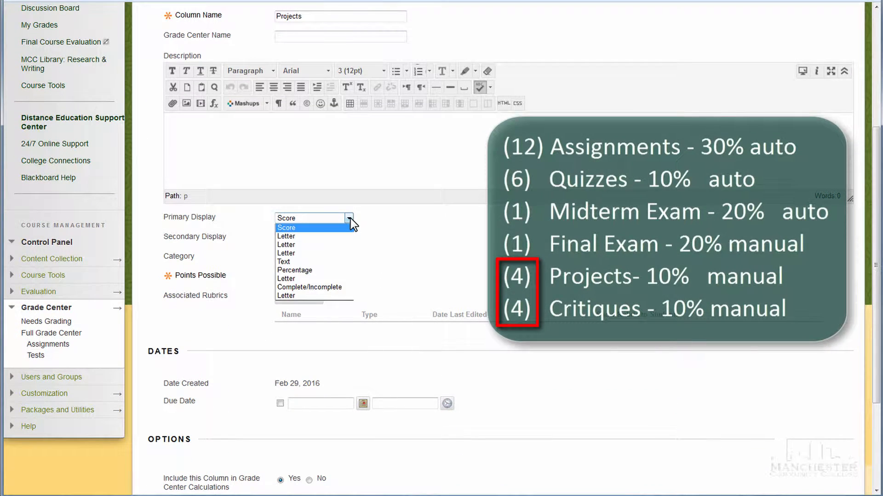
pyautogui.click(319, 269)
# Assign the Projects column to the PROJECTS category with 100 points possible and submit it
pyautogui.click(326, 257)
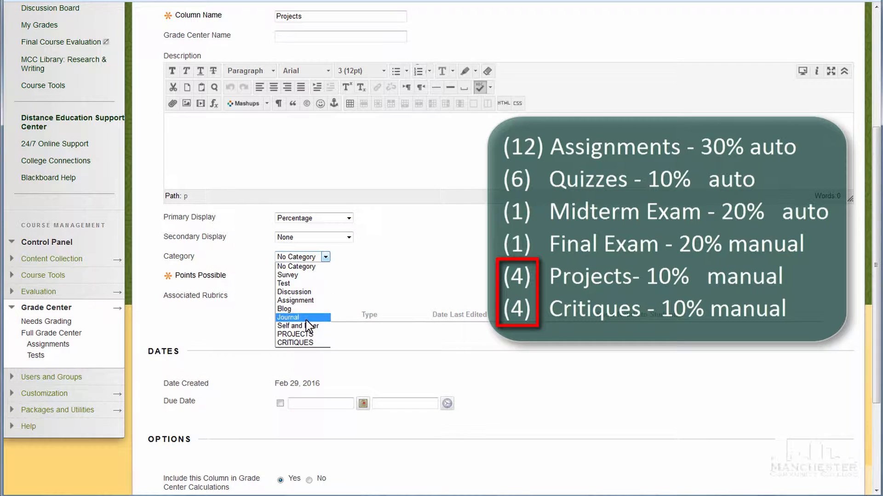
pyautogui.click(305, 335)
pyautogui.scroll(-3, 460, 210)
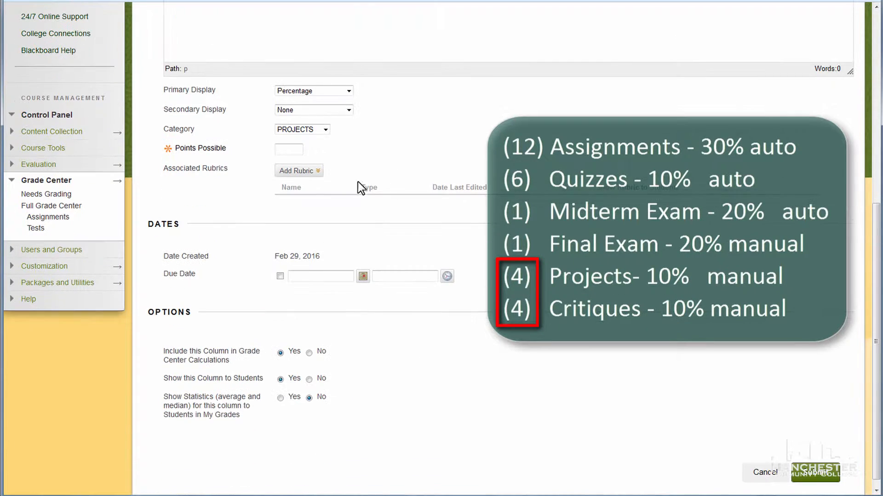
pyautogui.click(296, 148)
pyautogui.write('100')
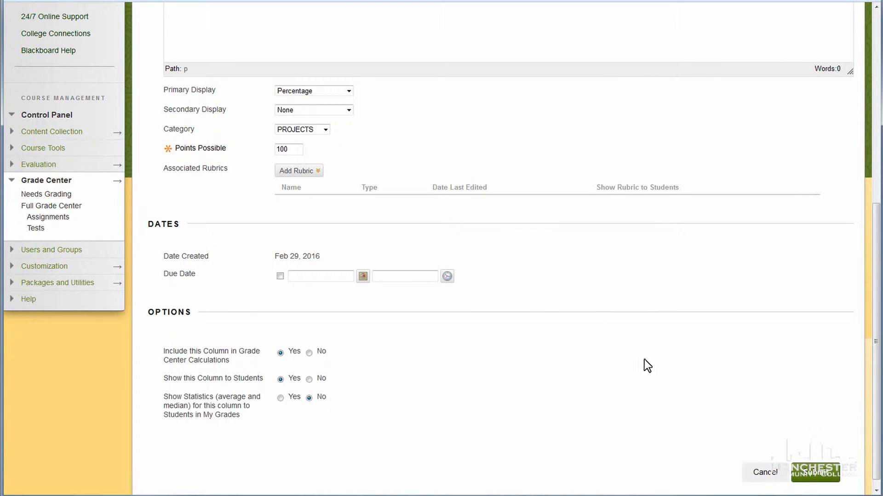
pyautogui.click(816, 472)
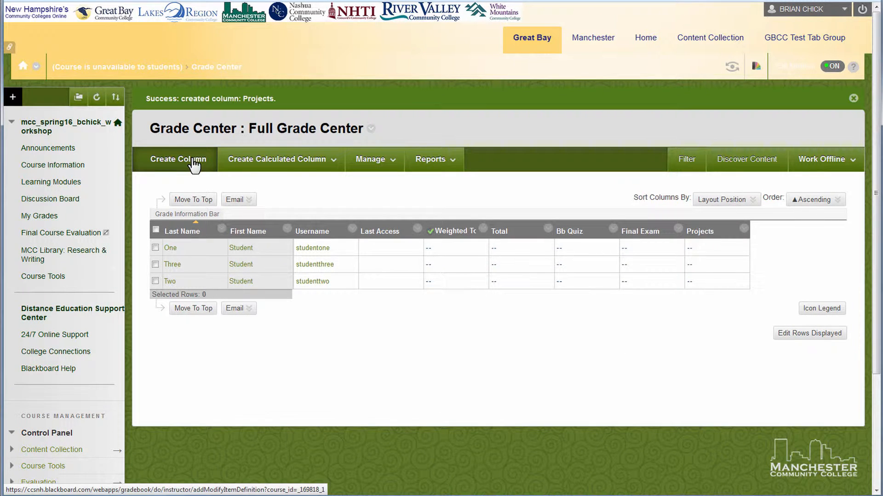
# Start a grade column named Critiques with Percentage as its primary display
pyautogui.click(194, 164)
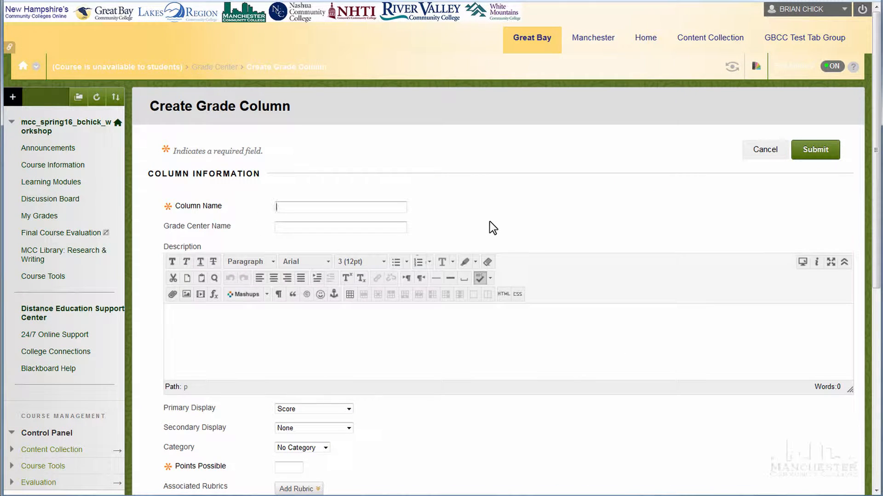
pyautogui.write('Critiques')
pyautogui.scroll(-4, 509, 253)
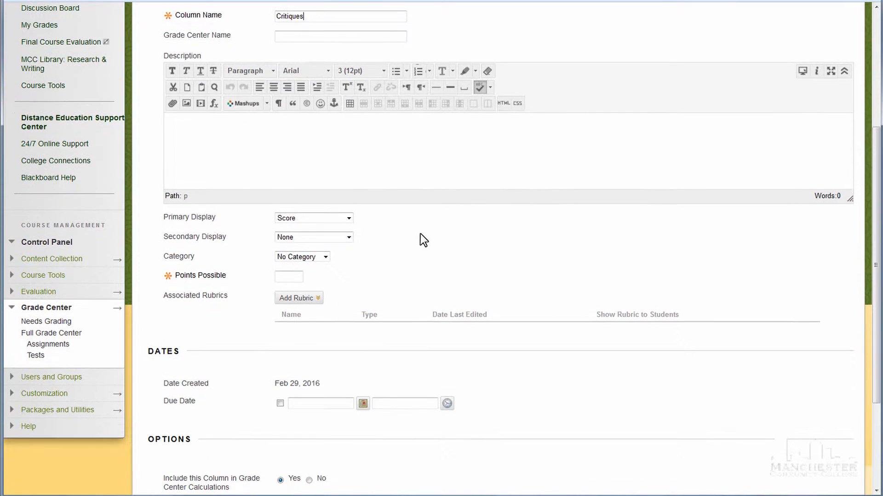
pyautogui.click(349, 218)
pyautogui.click(340, 271)
# Assign the Critiques column to the CRITIQUES category with 100 points possible and submit it
pyautogui.click(326, 256)
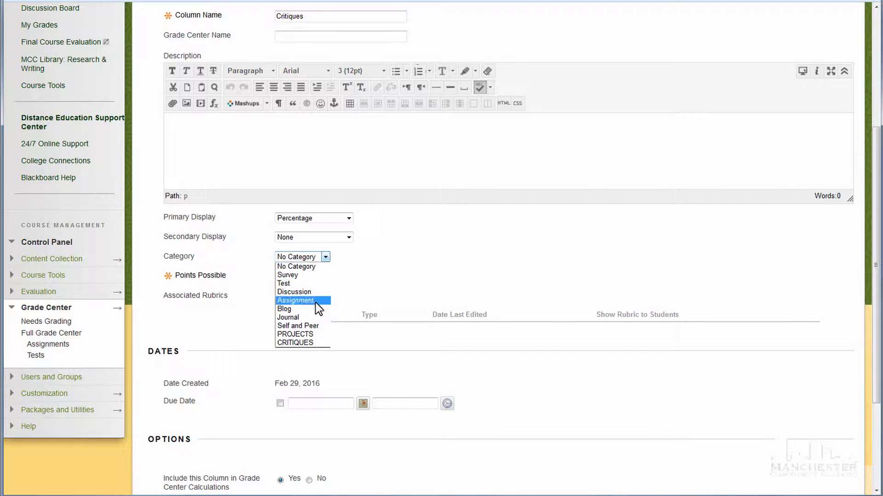
pyautogui.click(315, 343)
pyautogui.click(290, 276)
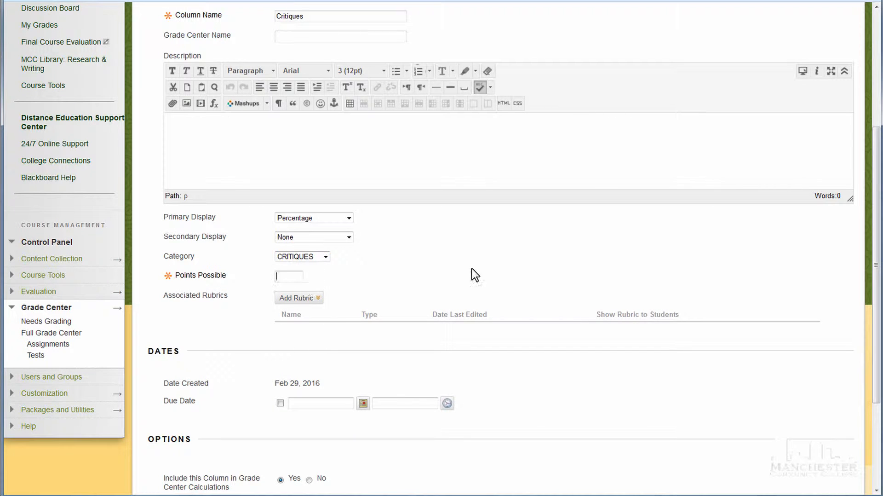
pyautogui.write('100')
pyautogui.scroll(-3, 666, 276)
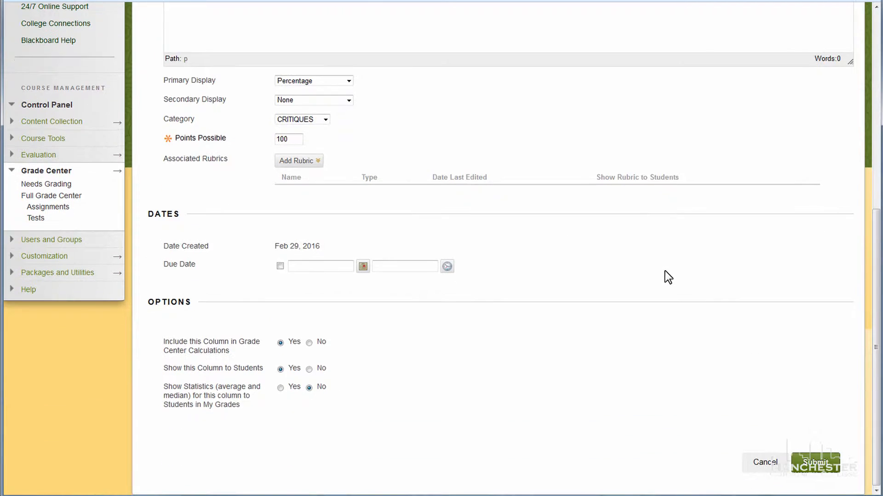
pyautogui.click(810, 462)
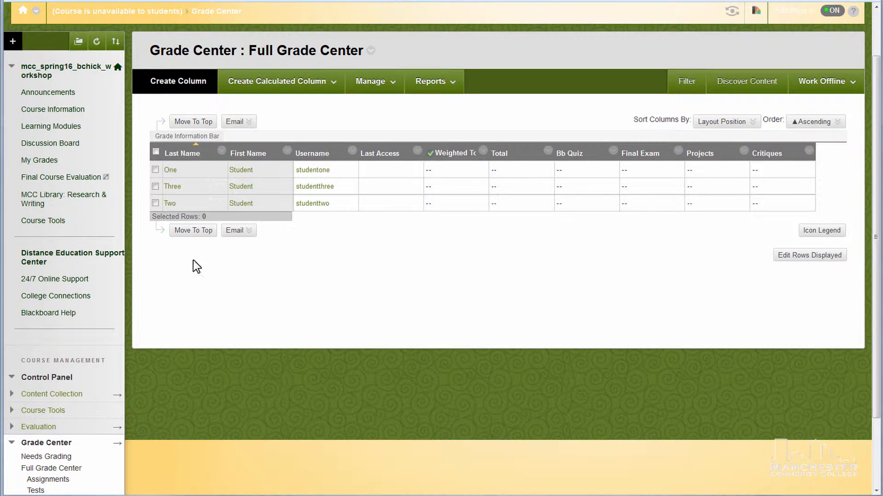
# Start a new assignment named Assignment 1 in the Module 1 folder of Learning Modules
pyautogui.click(70, 127)
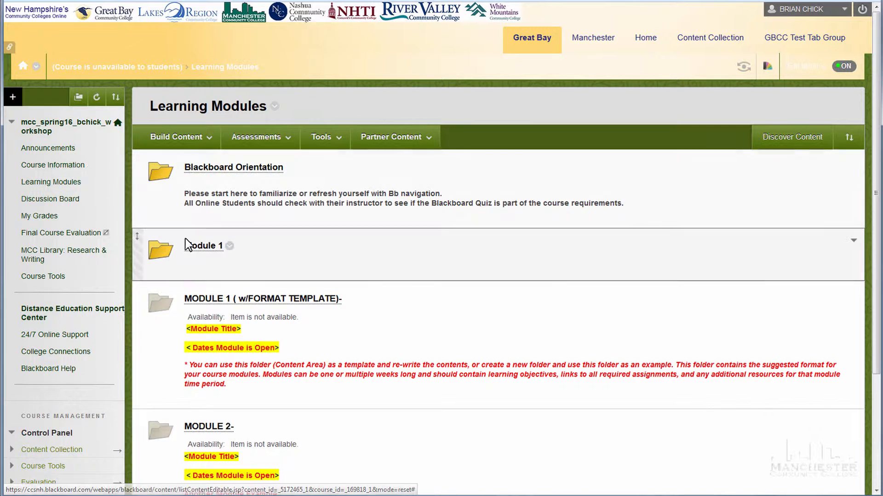
pyautogui.click(202, 246)
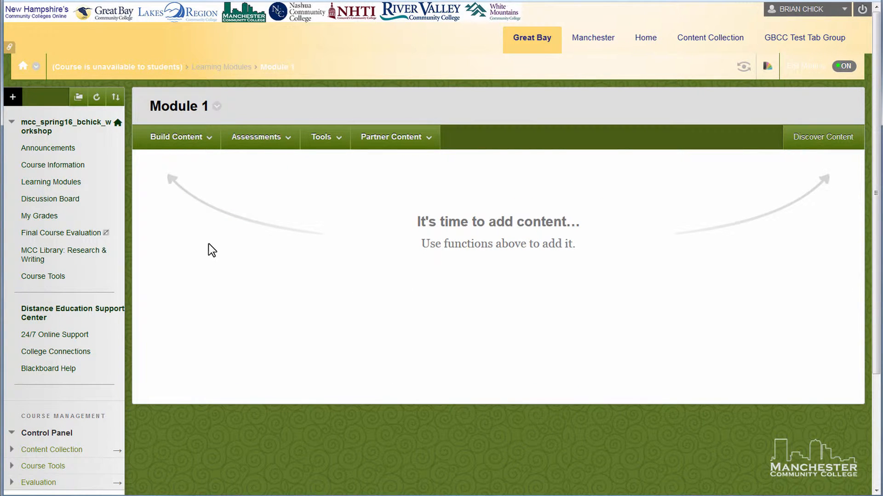
pyautogui.click(257, 144)
pyautogui.click(253, 195)
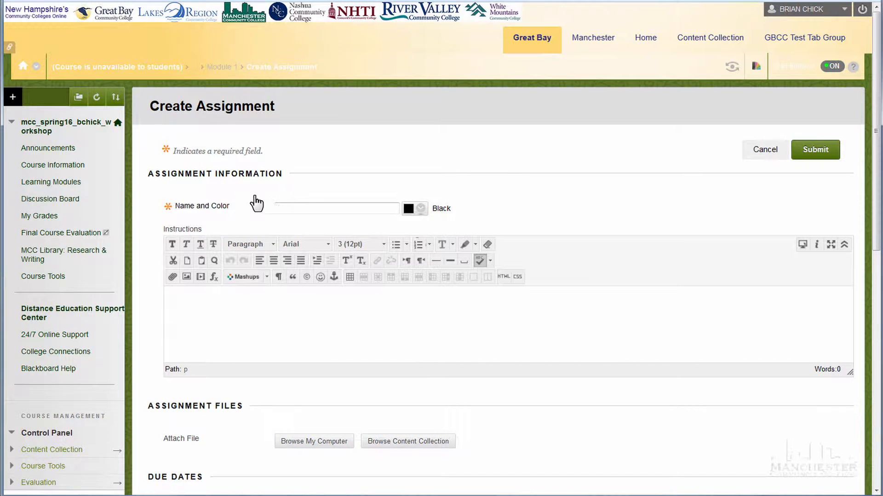
pyautogui.write('Assignment 1')
# Set the points possible for Assignment 1 to 100
pyautogui.scroll(-4, 299, 328)
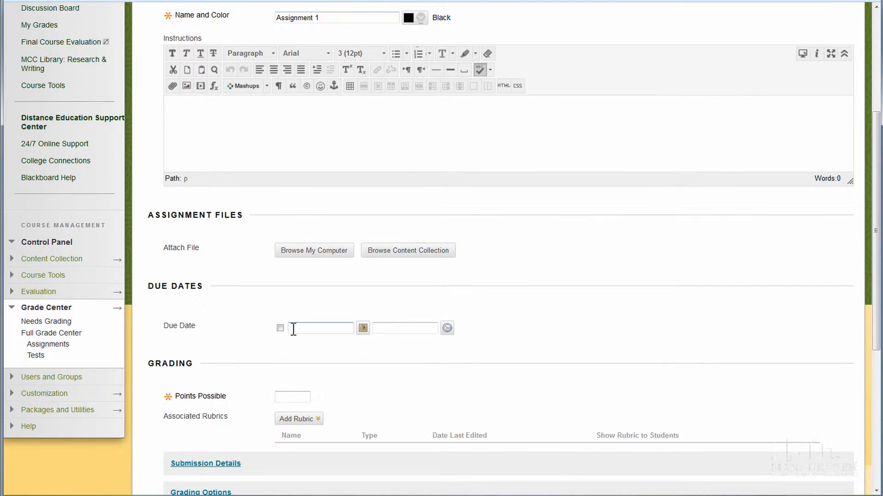
pyautogui.scroll(-1, 290, 329)
pyautogui.click(290, 330)
pyautogui.write('100')
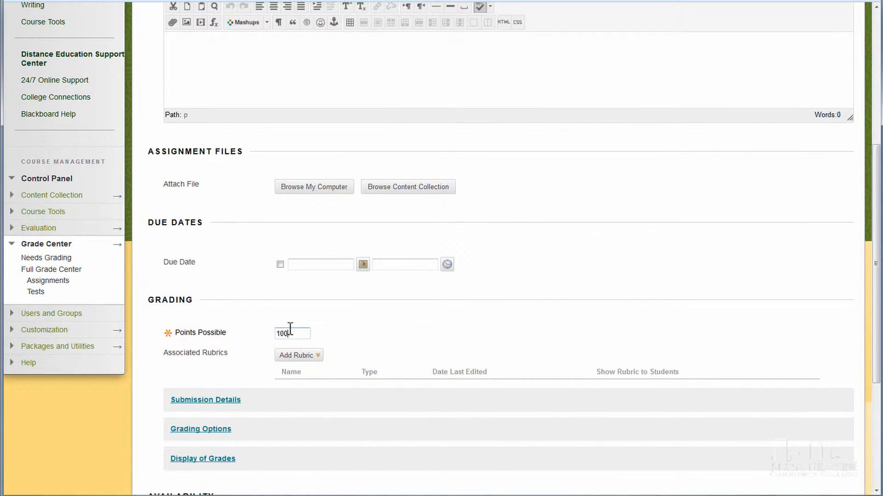
# Set the primary grade display of Assignment 1 to Percentage and submit the assignment
pyautogui.scroll(-3, 335, 338)
pyautogui.click(208, 331)
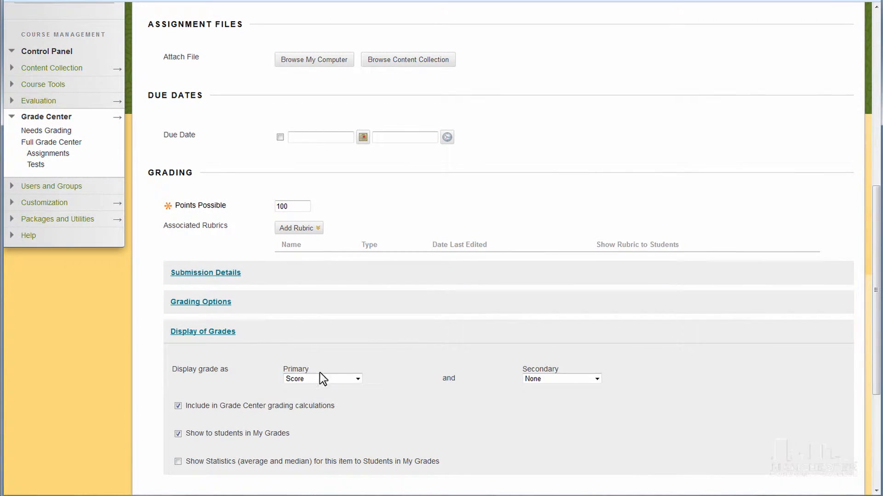
pyautogui.click(357, 378)
pyautogui.click(330, 430)
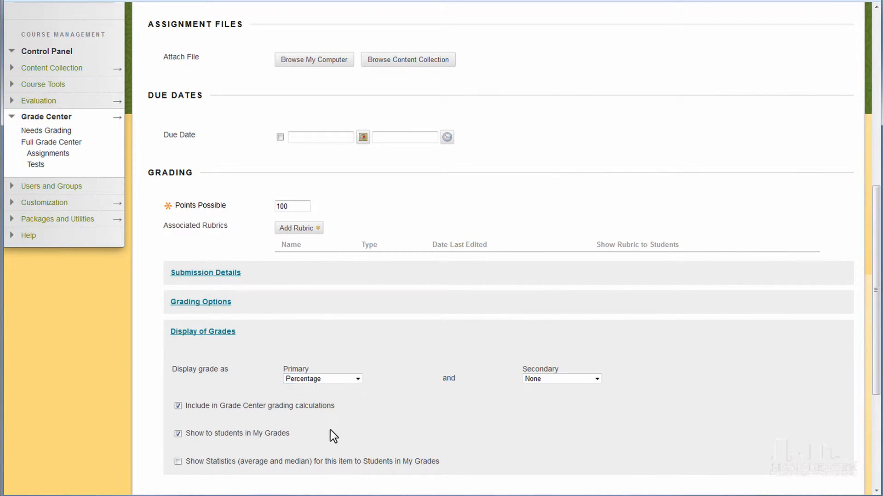
pyautogui.scroll(-5, 459, 329)
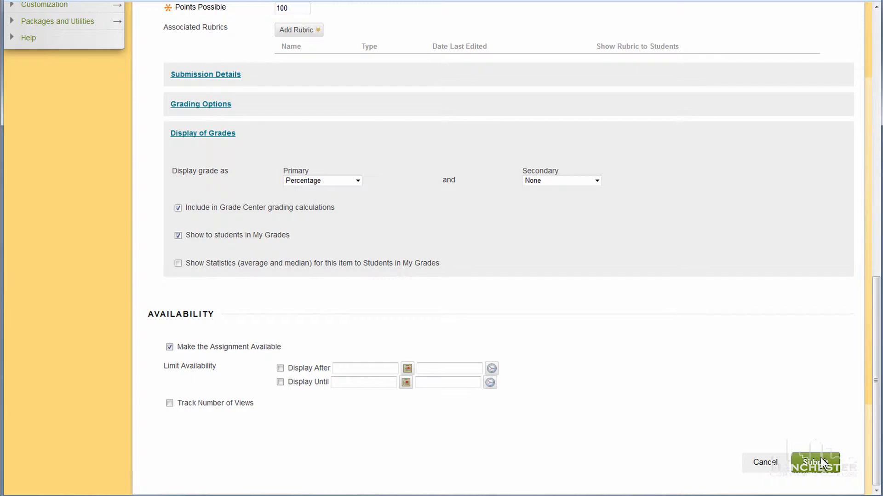
pyautogui.click(816, 463)
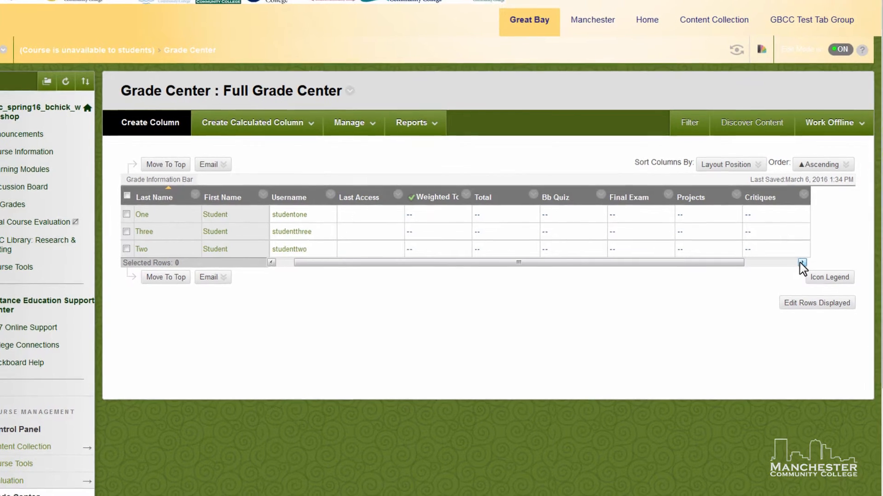
# Examine the Assignment 1 column in the Full Grade Center and review its available column options
pyautogui.click(803, 263)
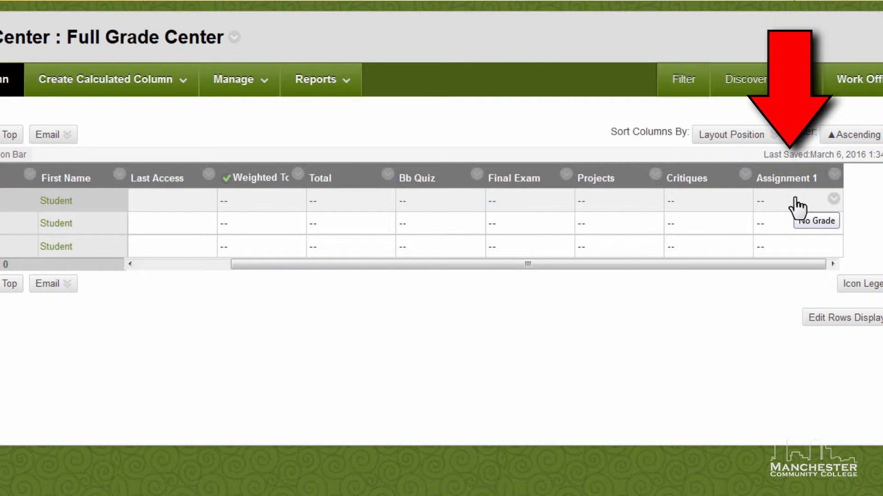
pyautogui.moveTo(790, 188)
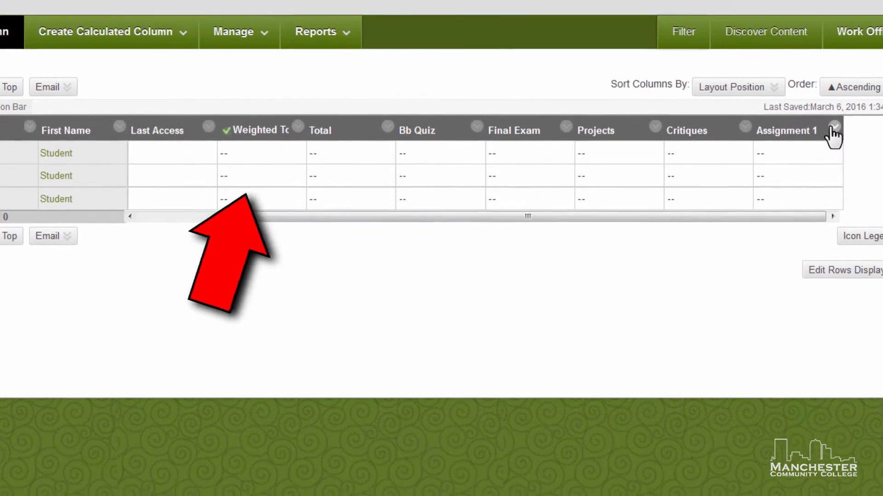
pyautogui.click(834, 173)
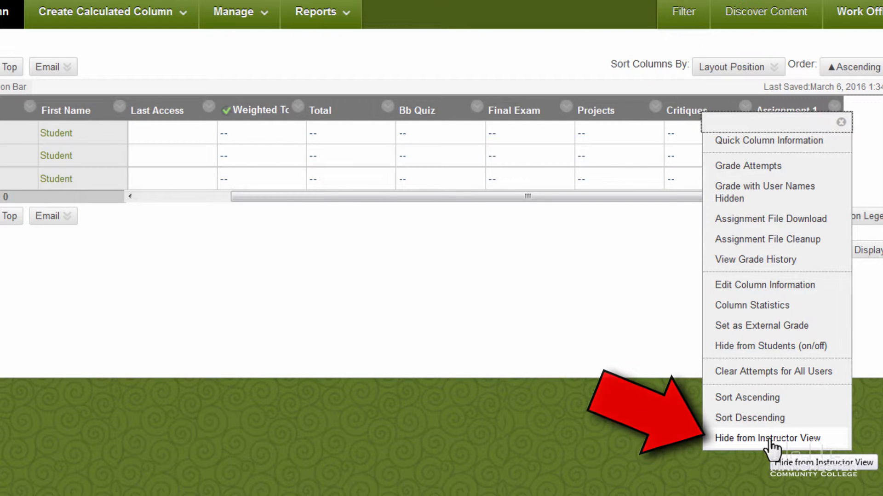
pyautogui.click(338, 263)
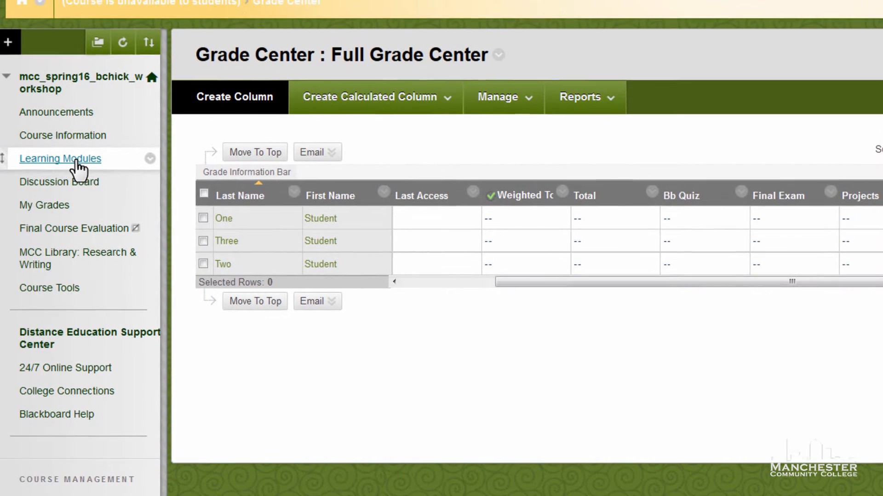
# Add the existing test Quiz 1 to the Module 1 folder of Learning Modules and submit its default test options
pyautogui.click(77, 168)
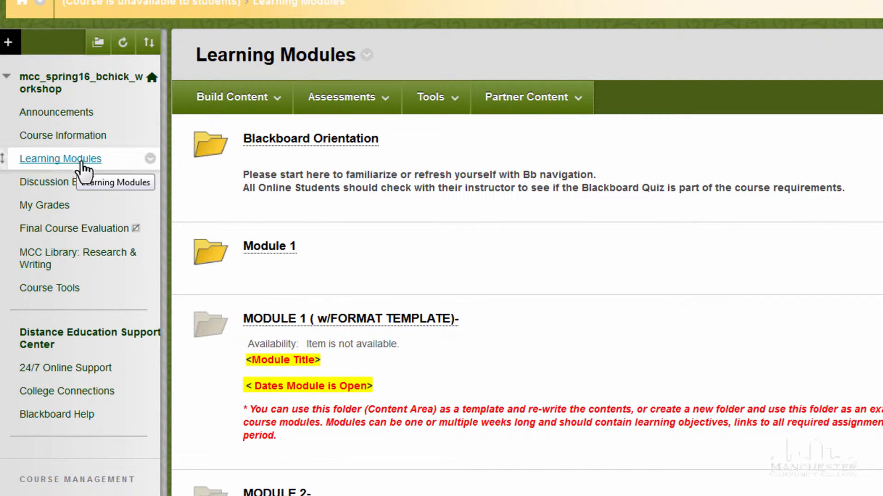
pyautogui.click(265, 247)
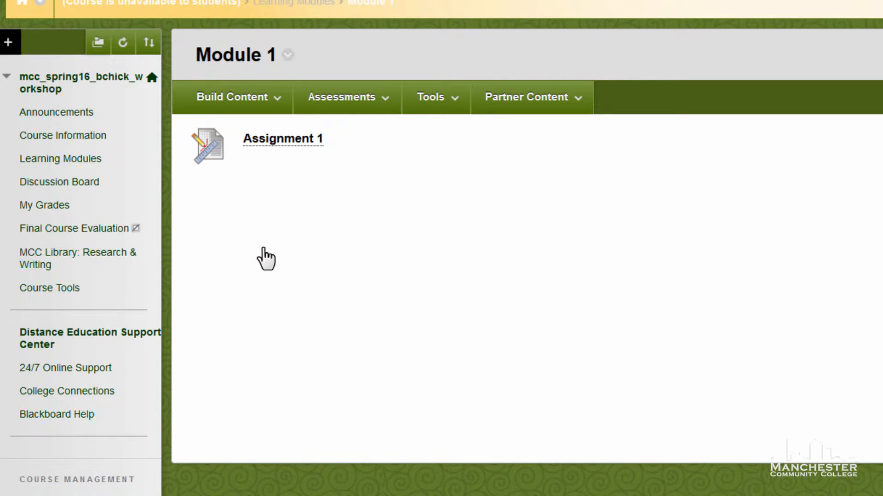
pyautogui.click(354, 102)
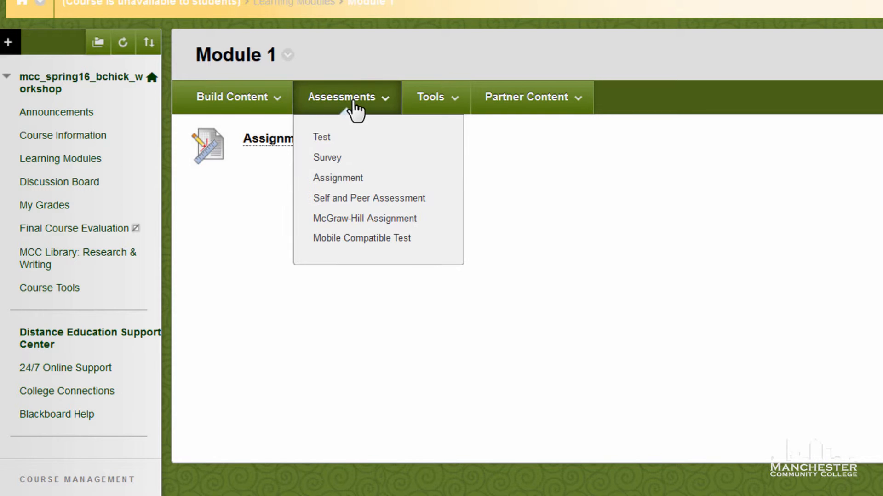
pyautogui.click(333, 138)
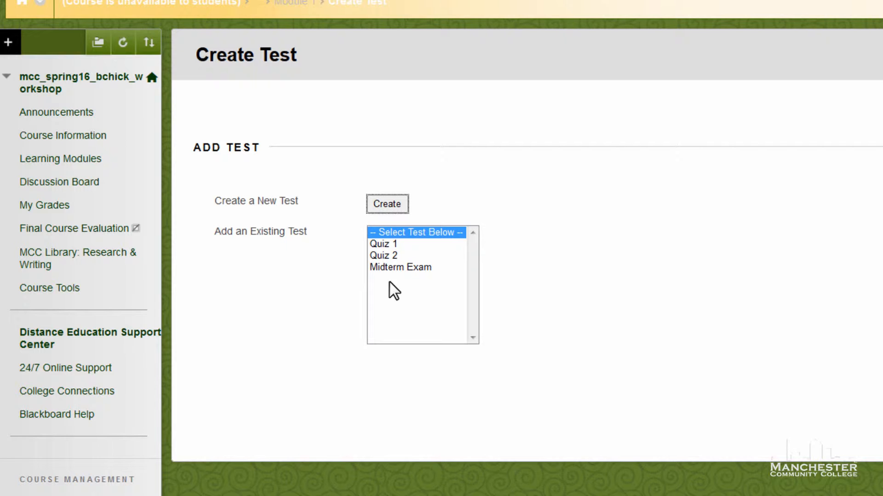
pyautogui.click(387, 244)
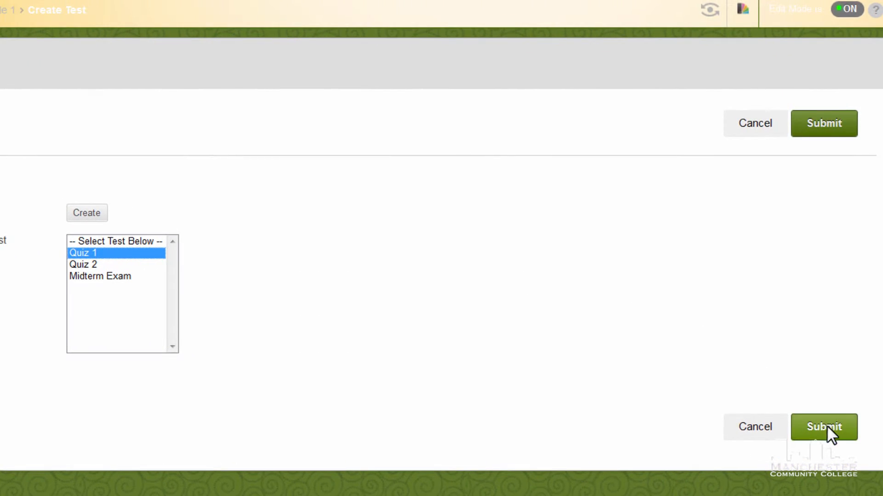
pyautogui.click(827, 425)
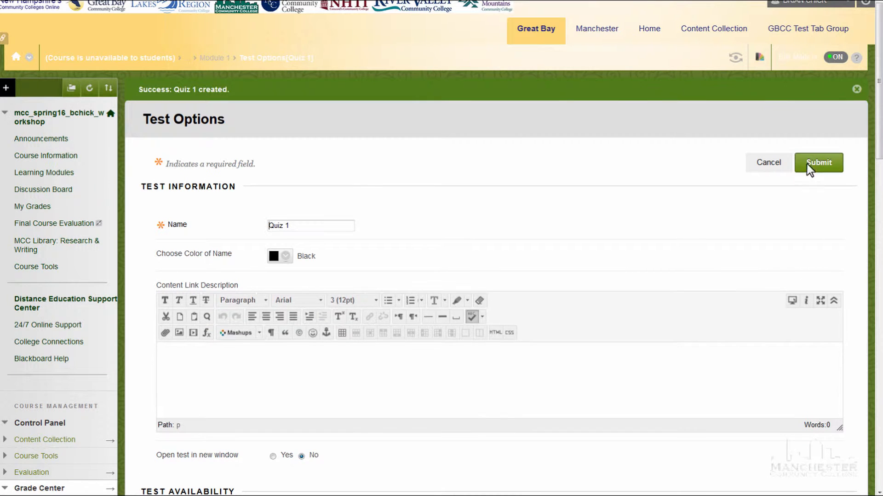
pyautogui.click(812, 161)
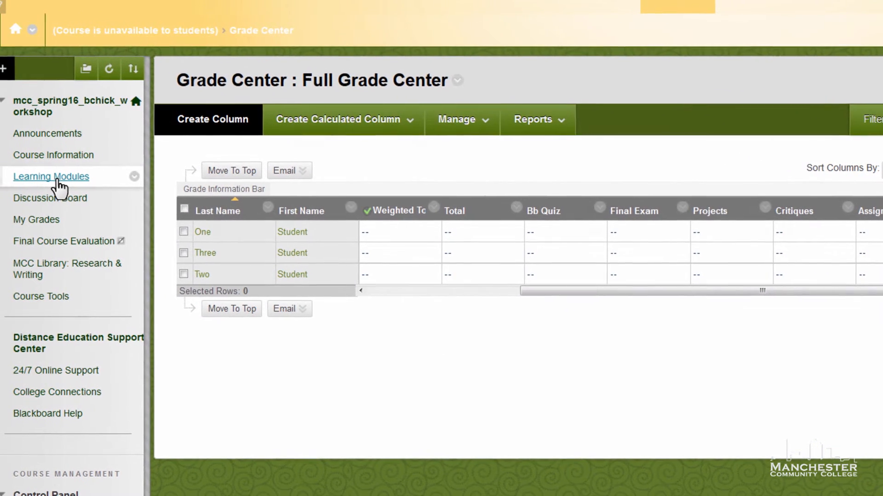
# Add the existing Midterm Exam test to the Module 1 folder and submit its default test options
pyautogui.click(57, 179)
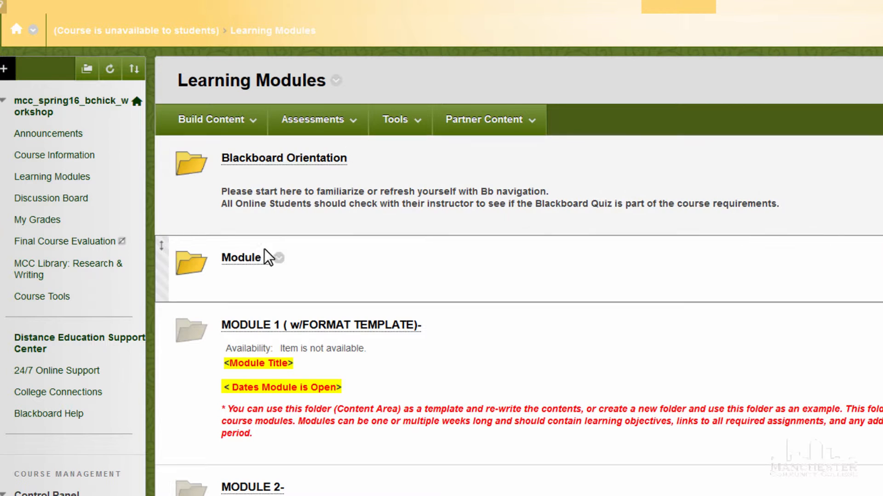
pyautogui.click(259, 266)
pyautogui.click(312, 119)
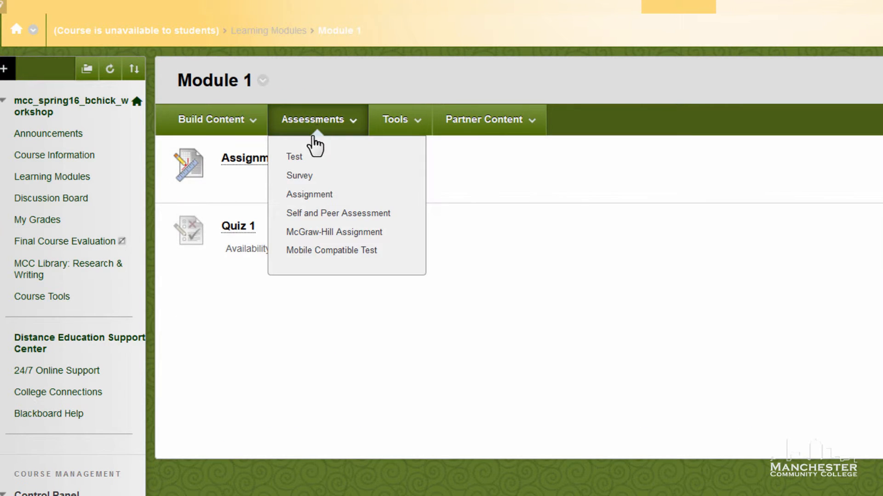
pyautogui.click(303, 156)
pyautogui.click(349, 265)
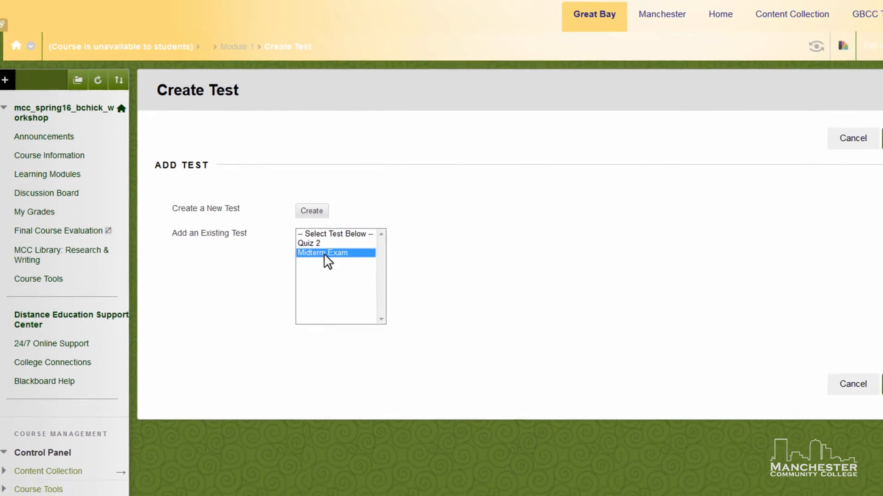
pyautogui.click(808, 361)
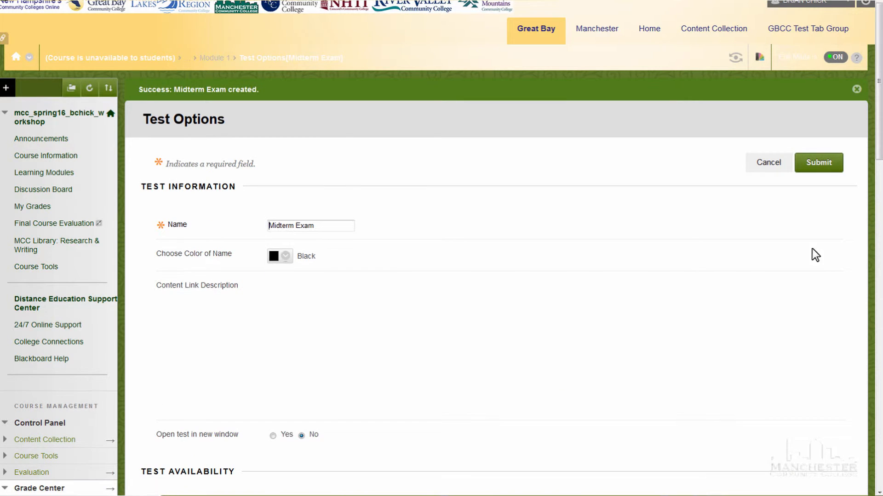
pyautogui.click(818, 162)
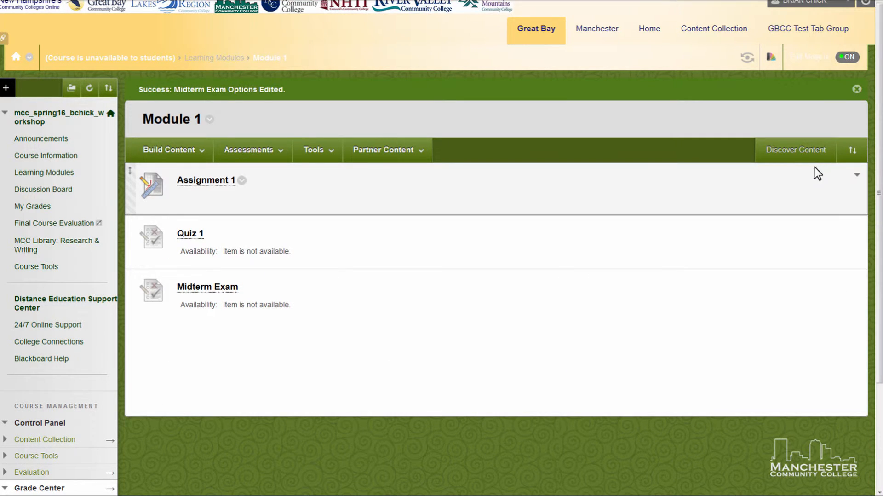
# In the Full Grade Center, set the Midterm Exam column's category to No Category and submit the column information
pyautogui.scroll(-3, 256, 362)
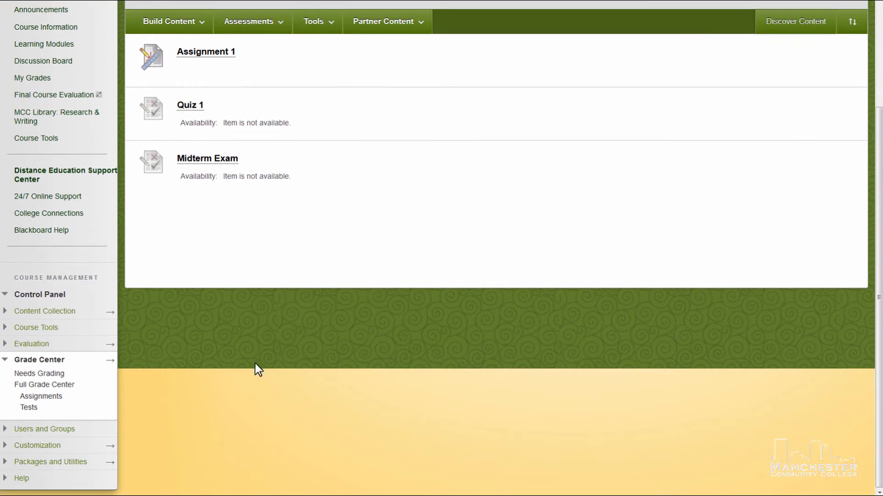
pyautogui.click(65, 389)
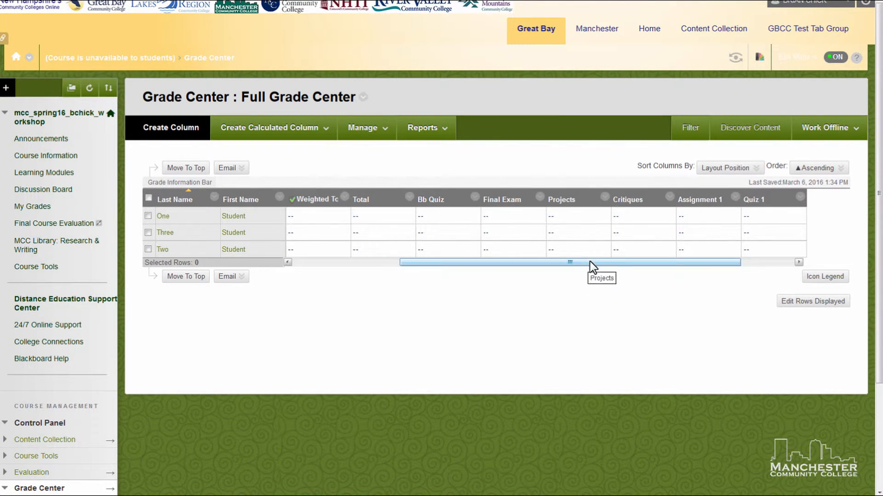
pyautogui.moveTo(587, 263); pyautogui.dragTo(690, 275)
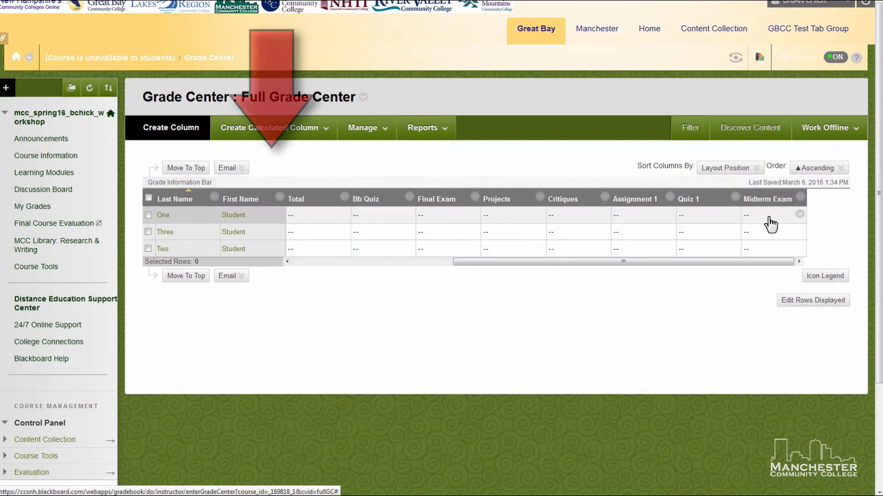
pyautogui.moveTo(771, 201)
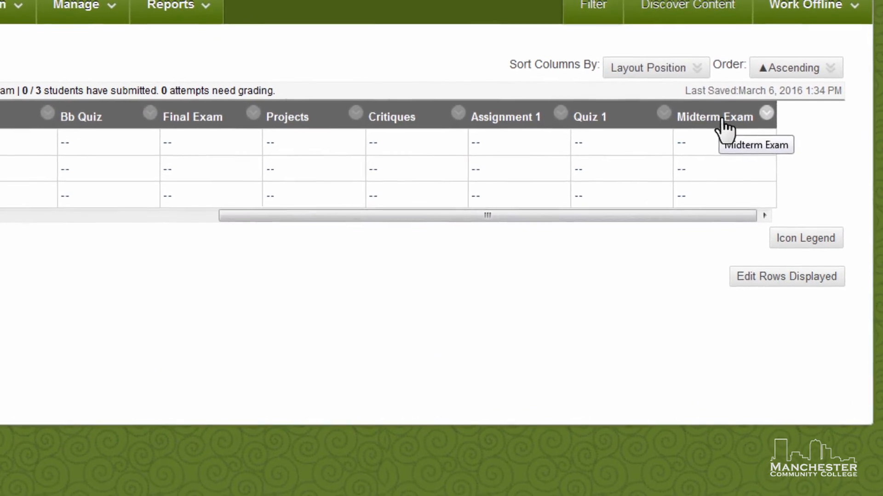
pyautogui.click(766, 112)
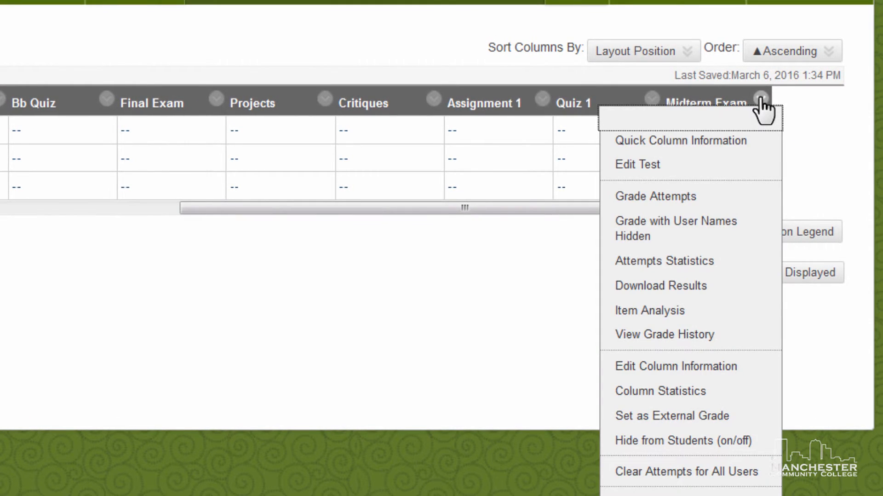
pyautogui.click(724, 366)
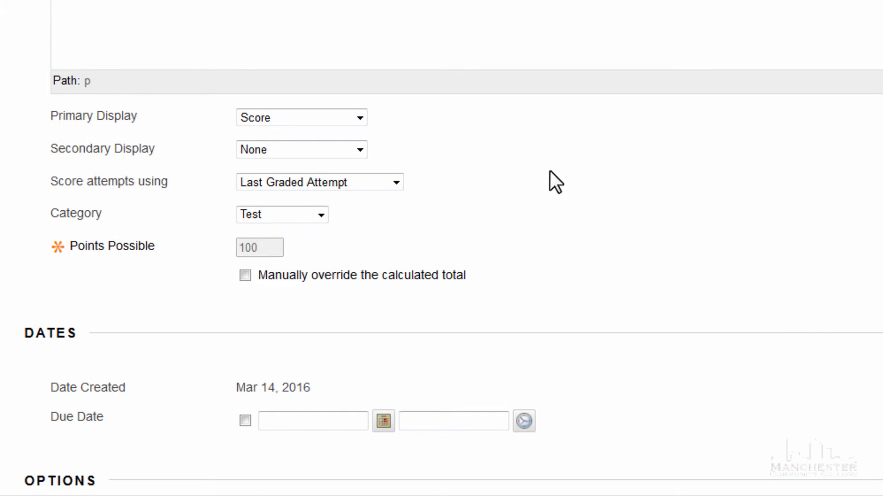
pyautogui.click(324, 215)
pyautogui.click(304, 232)
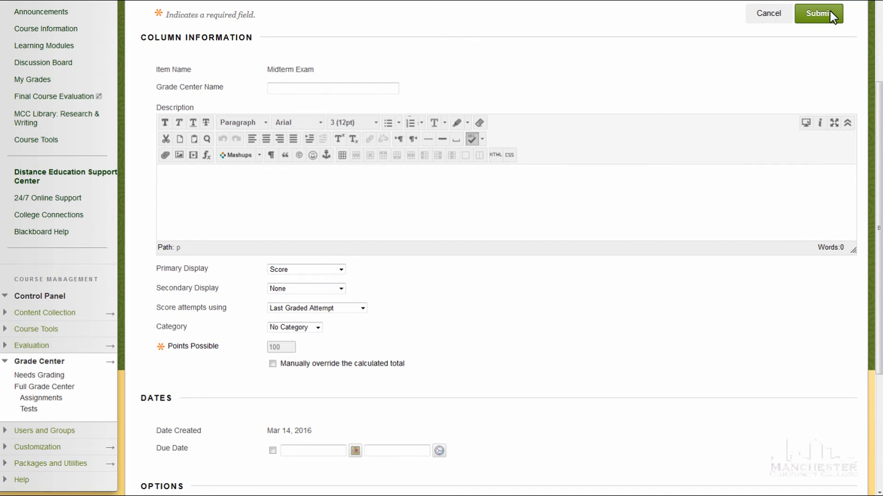
pyautogui.click(830, 14)
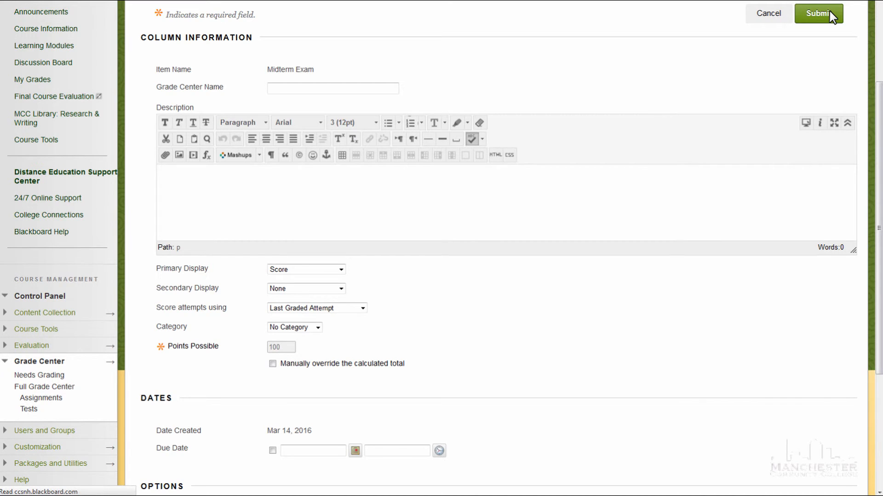